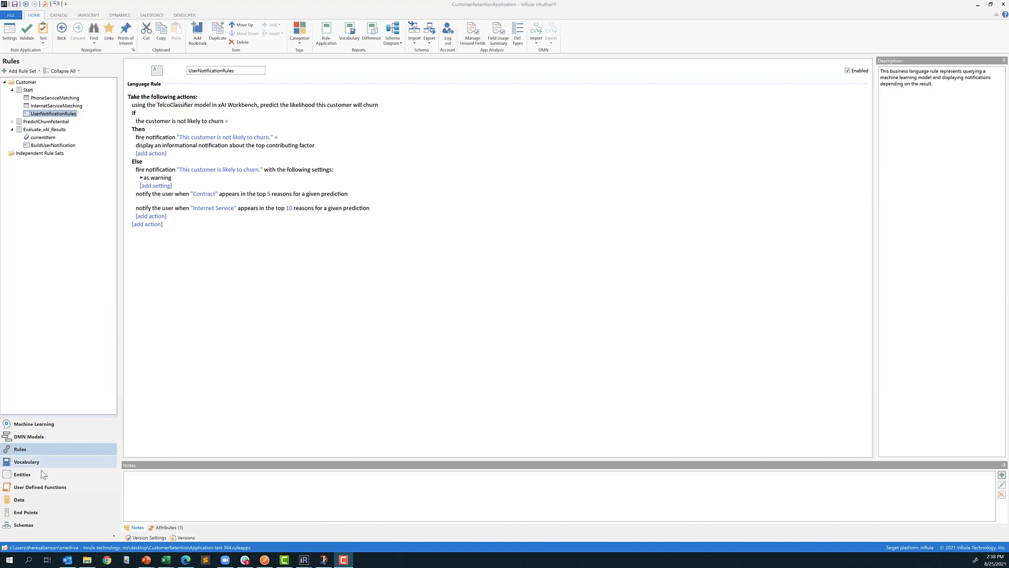
- Review the Customer vocabulary's "predict customer churn" template, including its target rule set and business language, and close it
left_click(27, 461)
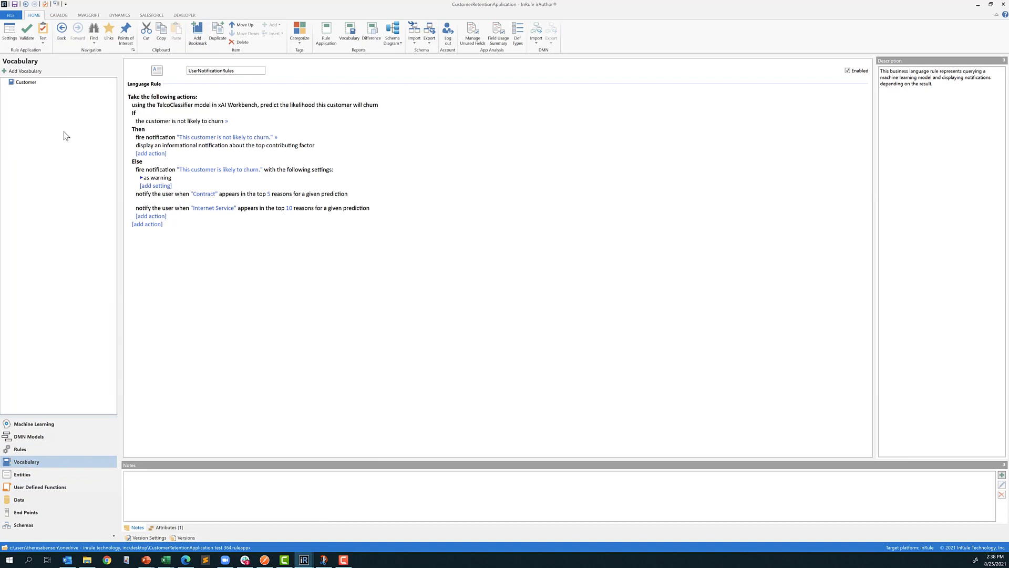
left_click(25, 82)
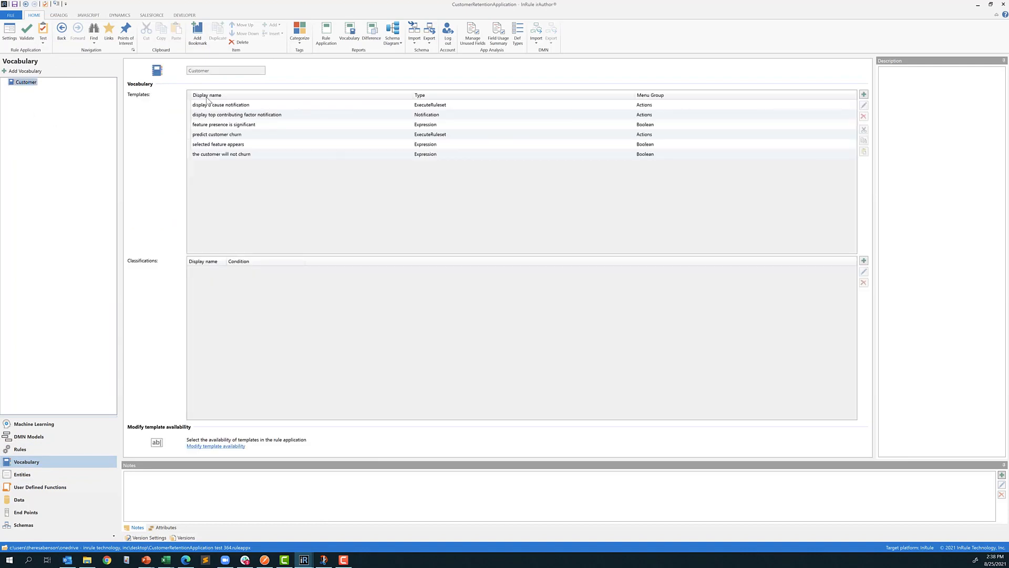
double_click(266, 135)
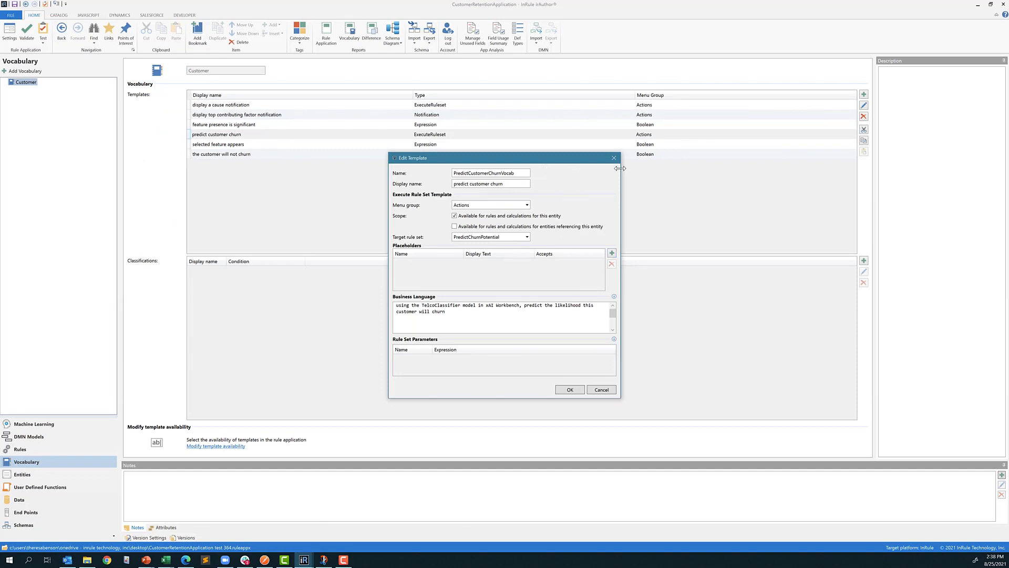
left_click(222, 382)
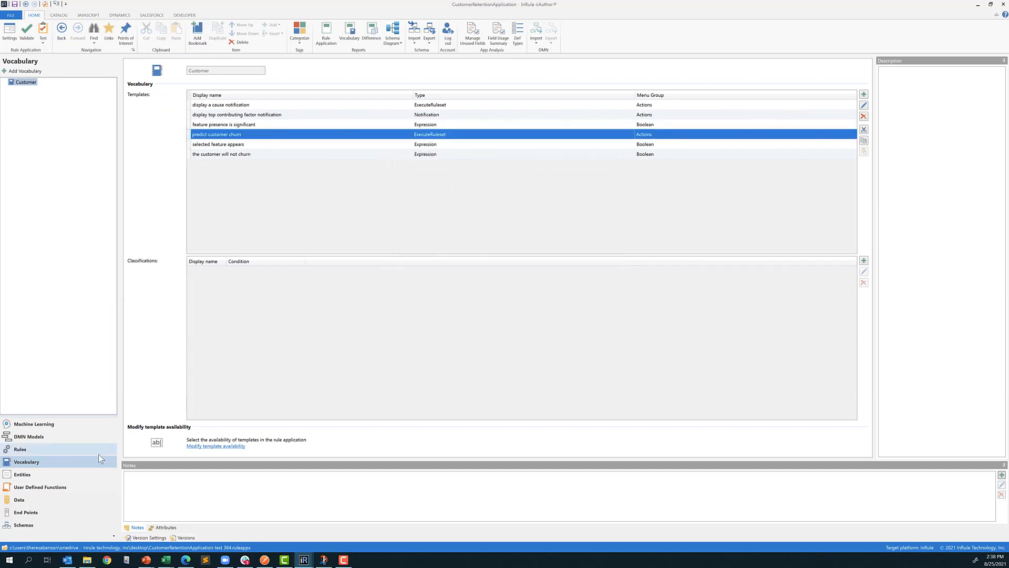
- Add an execute rule set action for PredictChurnPotential at the end of the UserNotificationRules language rule
left_click(71, 449)
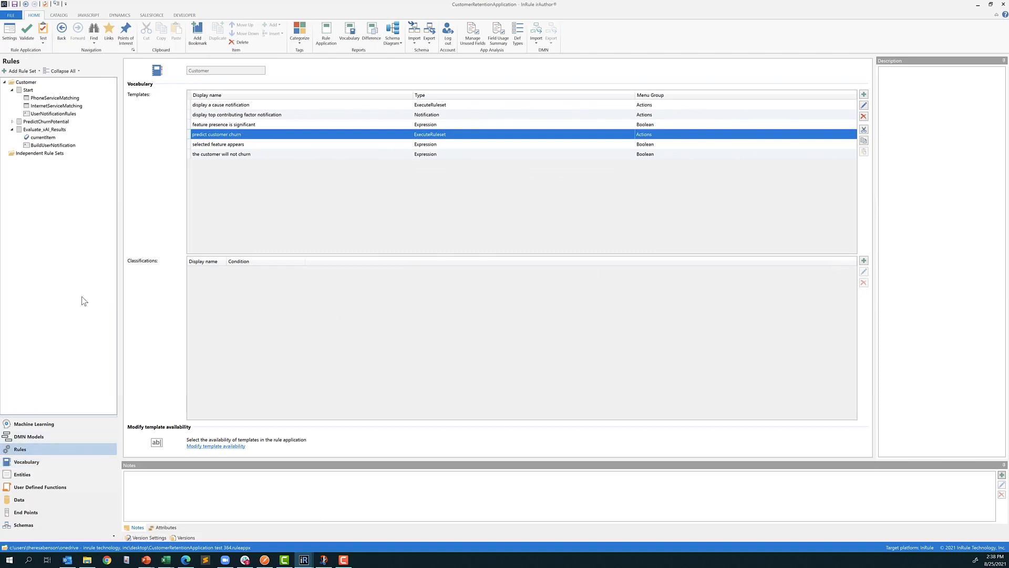
left_click(74, 114)
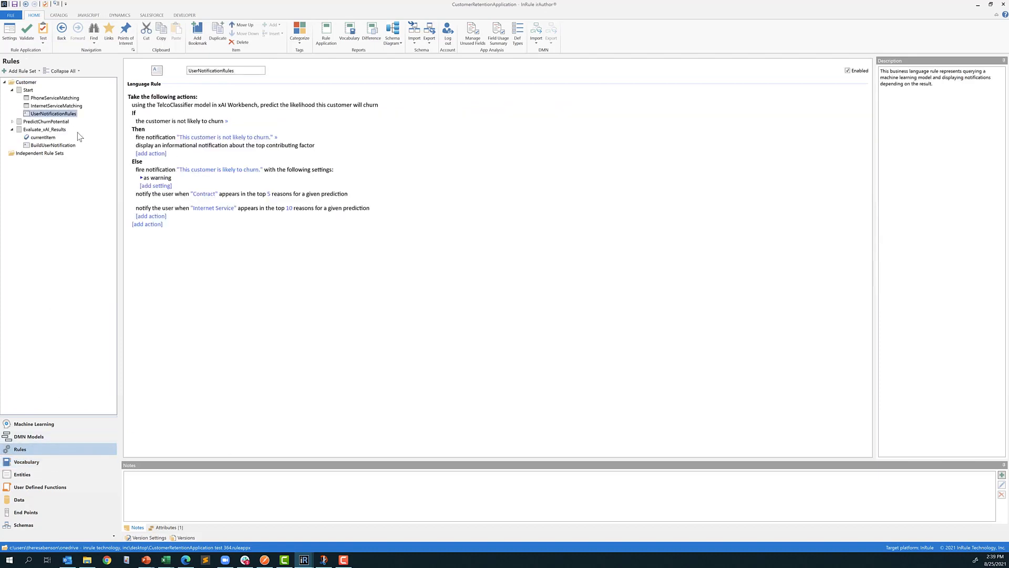
left_click(147, 224)
type("exec")
key("Down")
key("Down")
key("Down")
key("Down")
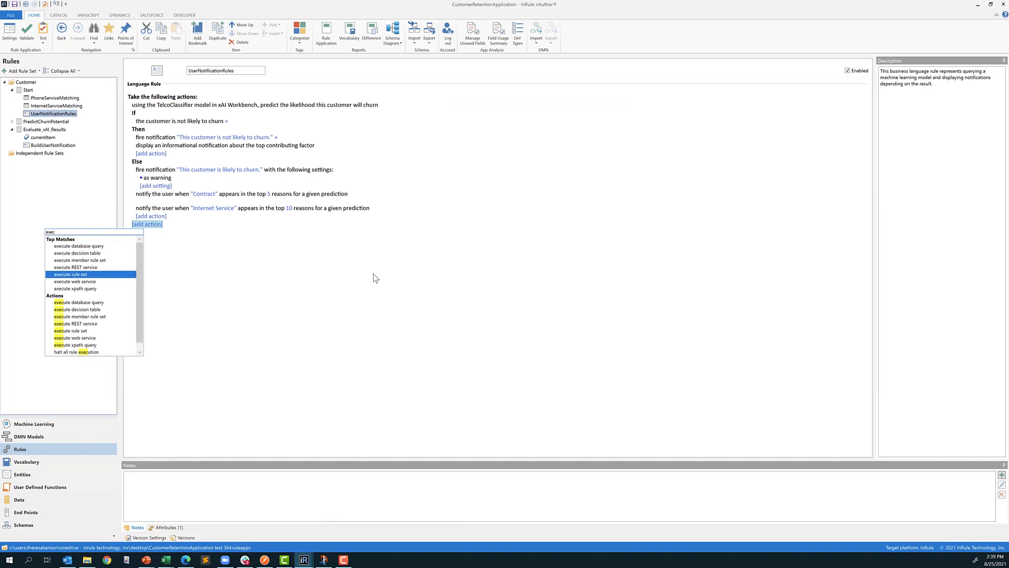
key("Return")
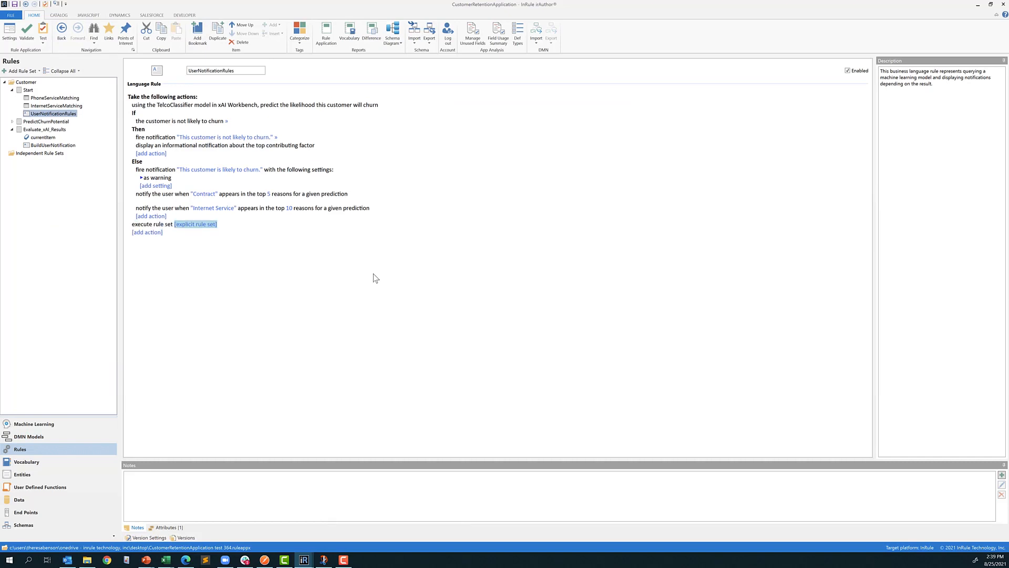
type("eva")
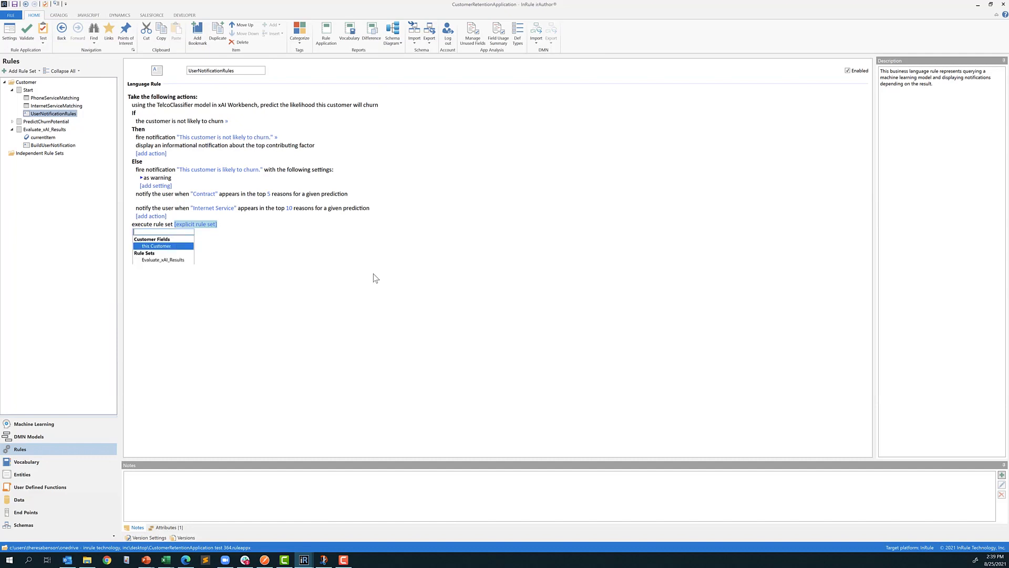
key("Return")
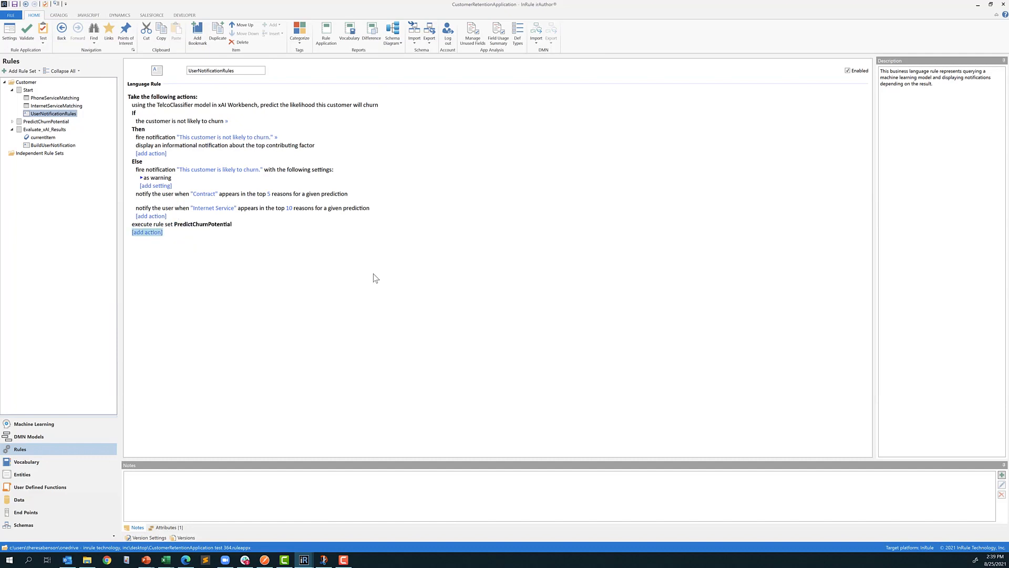
- Move the PredictChurnPotential execute action up to be the first action of the rule
key("Up")
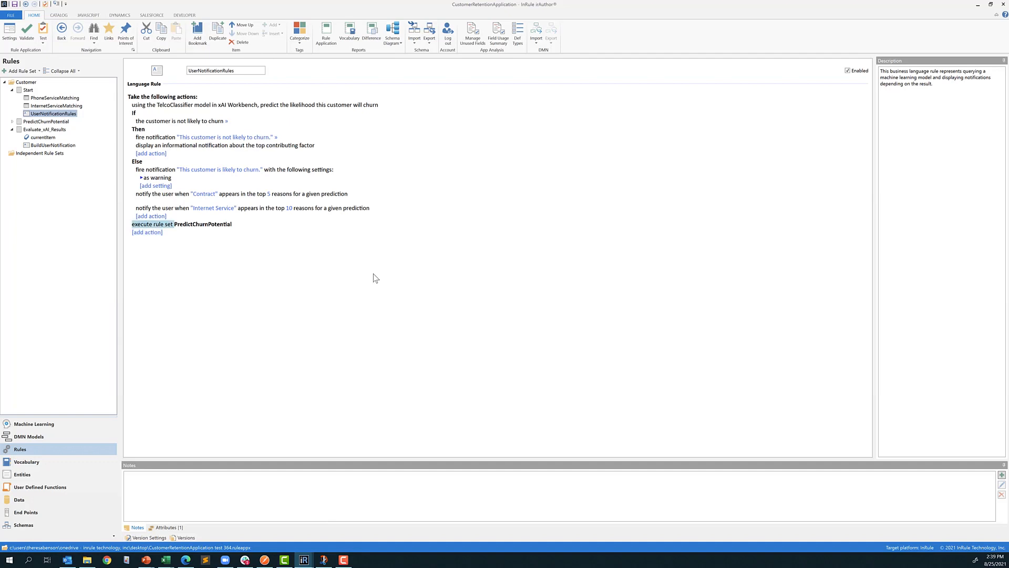
key("ctrl+Up")
key("ctrl+Up")
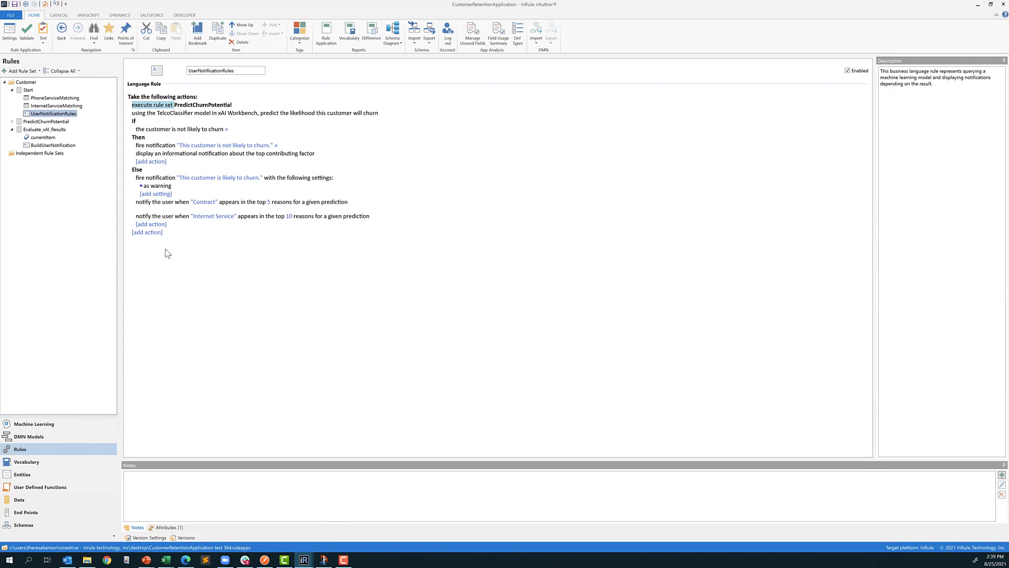
- Delete the action that predicts customer churn using the TelcoClassifier model in xAI Workbench
left_click(141, 112)
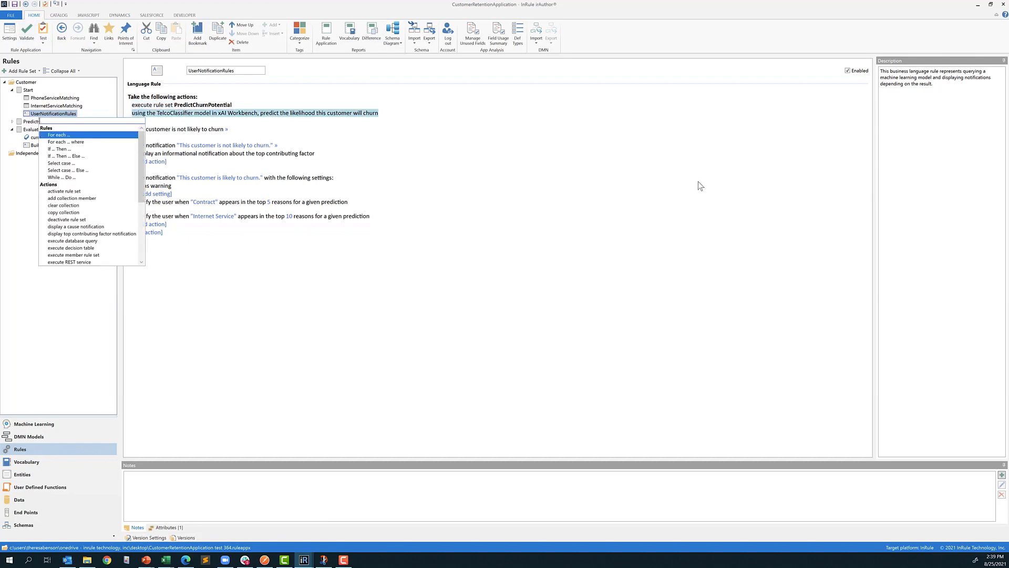
key("Escape")
key("Delete")
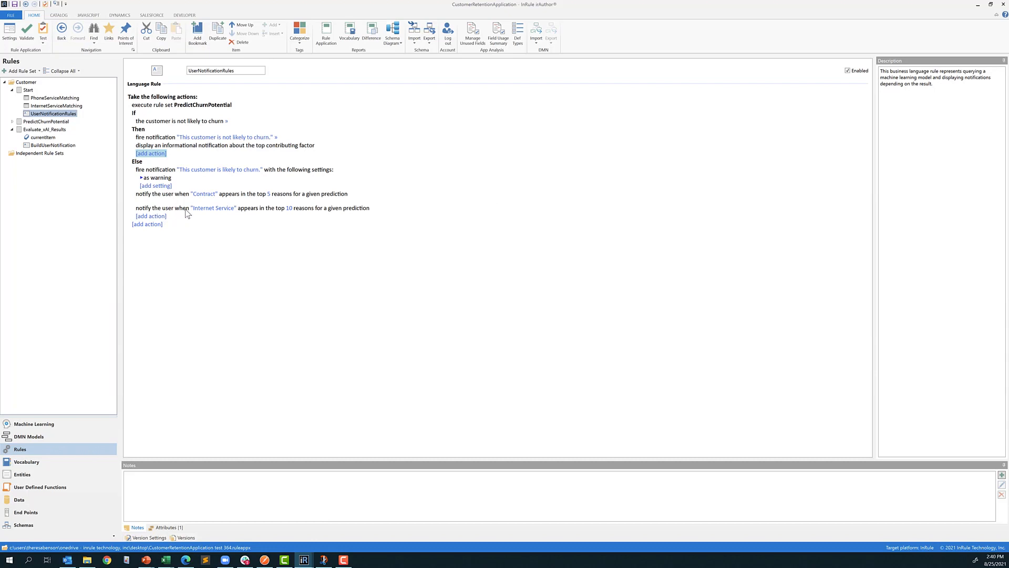
- Review the placeholders, business language and rule set parameters of the Customer vocabulary's "display a cause notification" template, and close it
left_click(62, 459)
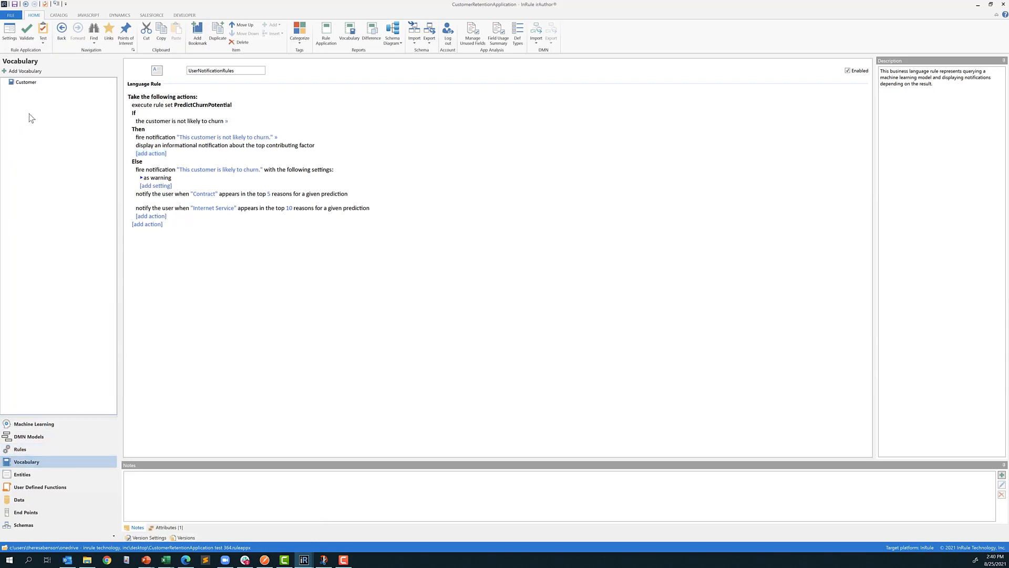
left_click(21, 83)
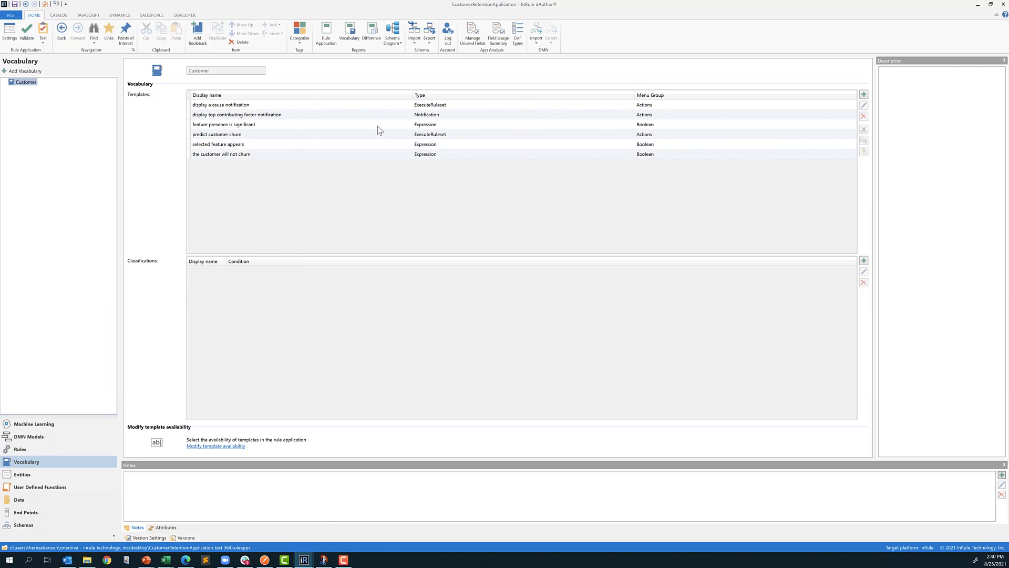
double_click(374, 108)
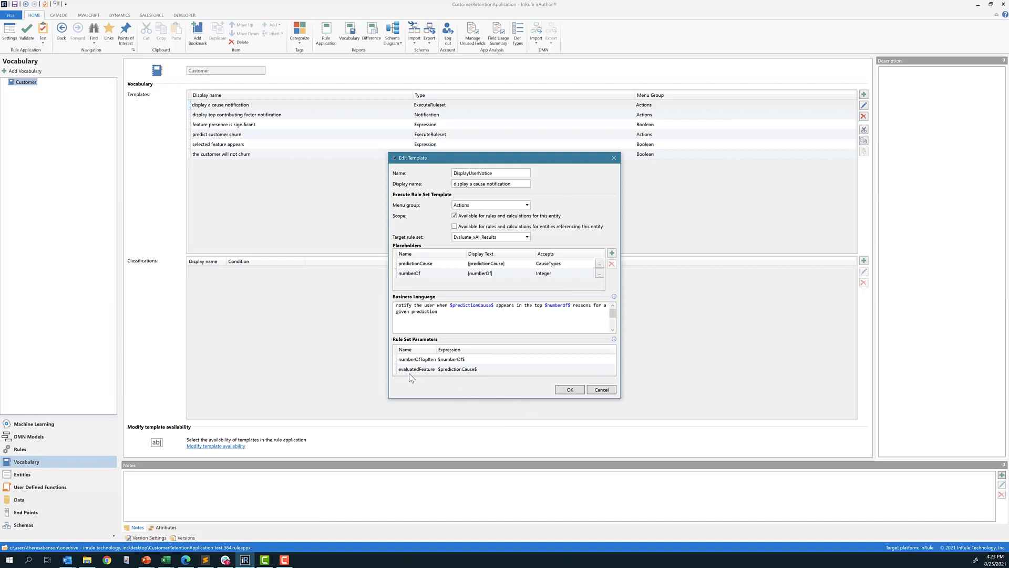
left_click(602, 390)
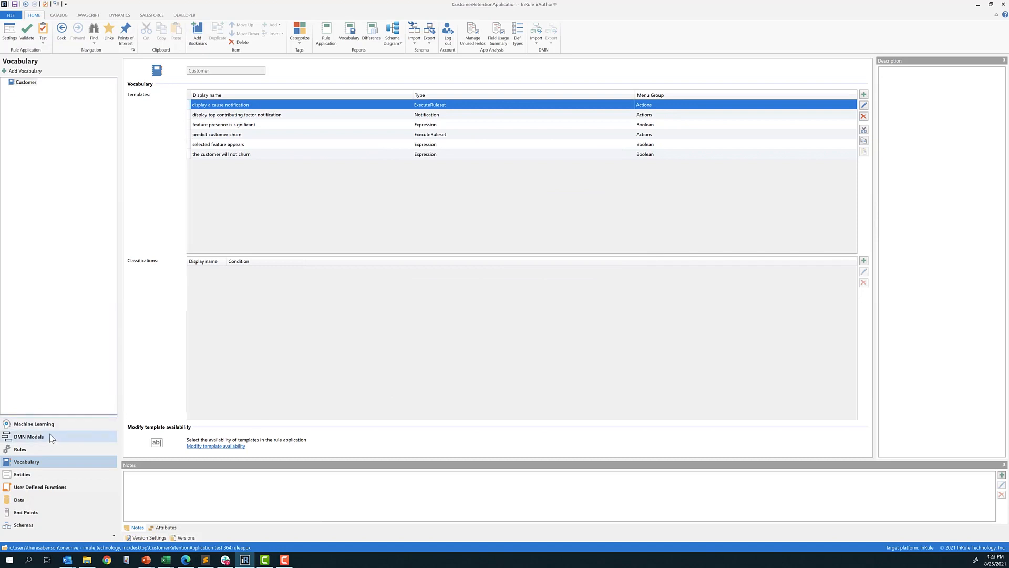
- Add an execute rule set action for Evaluate_xAI_Results at the end of the Else branch in UserNotificationRules
left_click(26, 450)
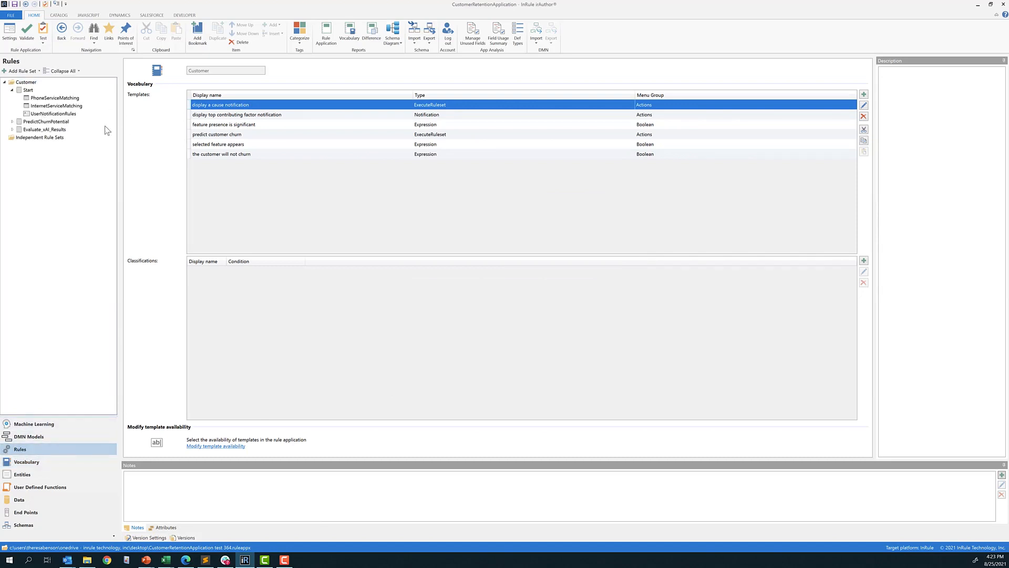
left_click(54, 113)
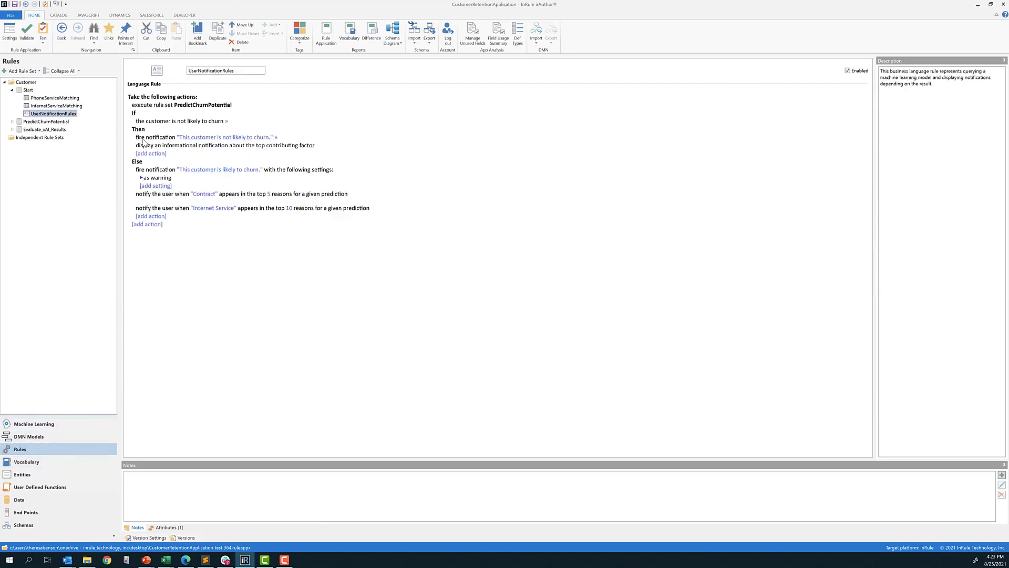
left_click(146, 217)
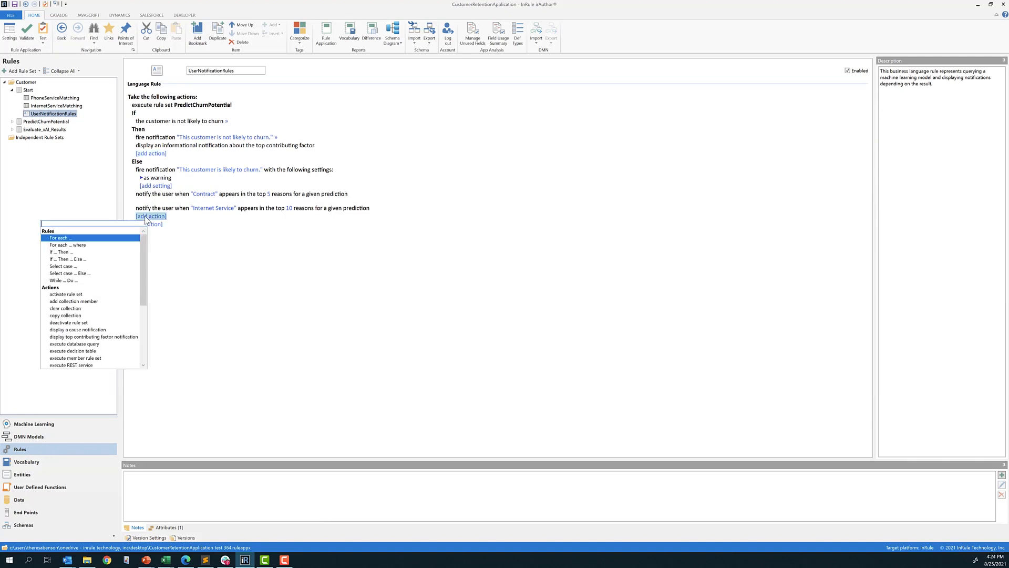
type("exe")
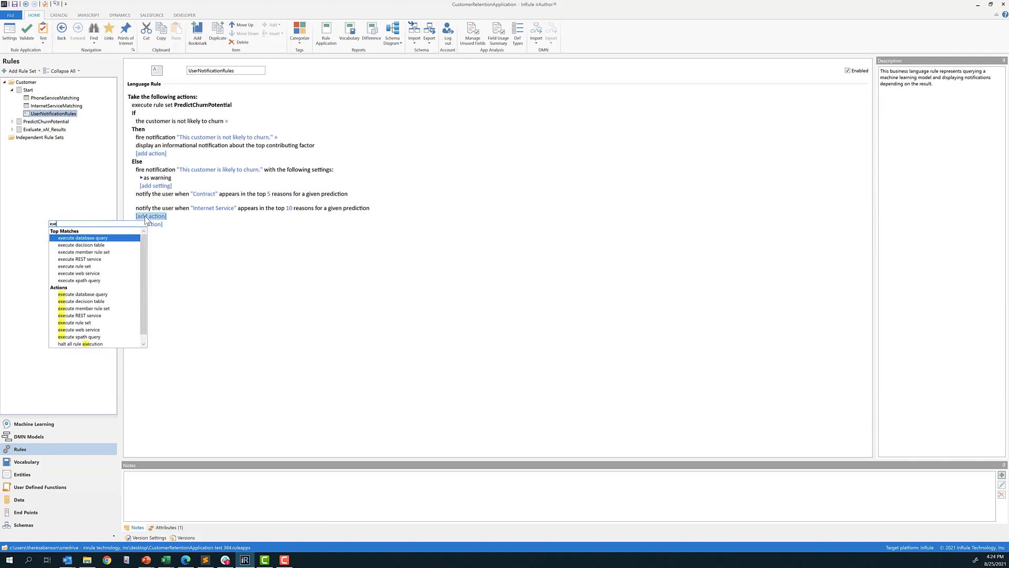
key("Down")
key("Down")
key("Down")
key("Down")
key("Return")
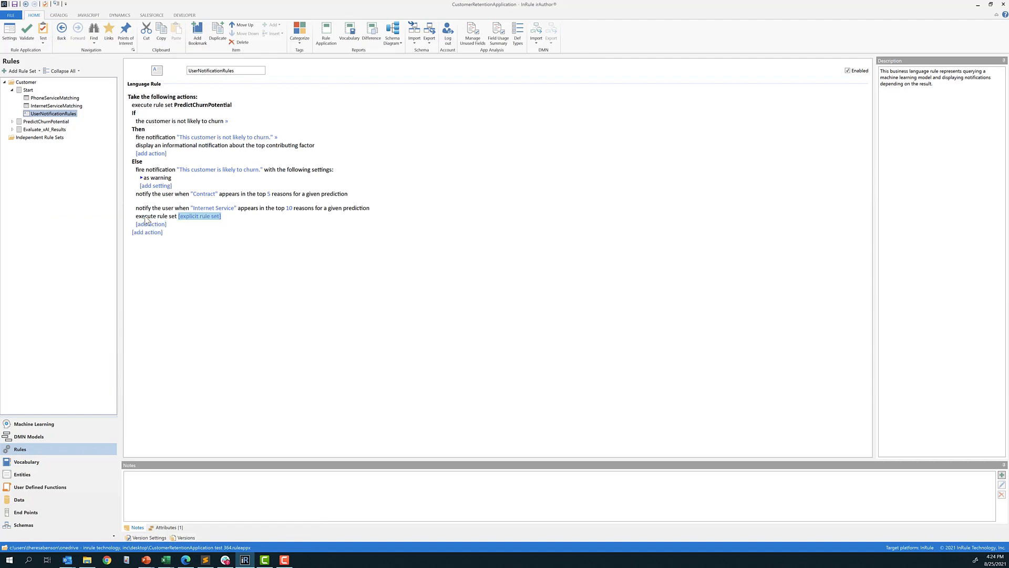
type("Eva")
key("Return")
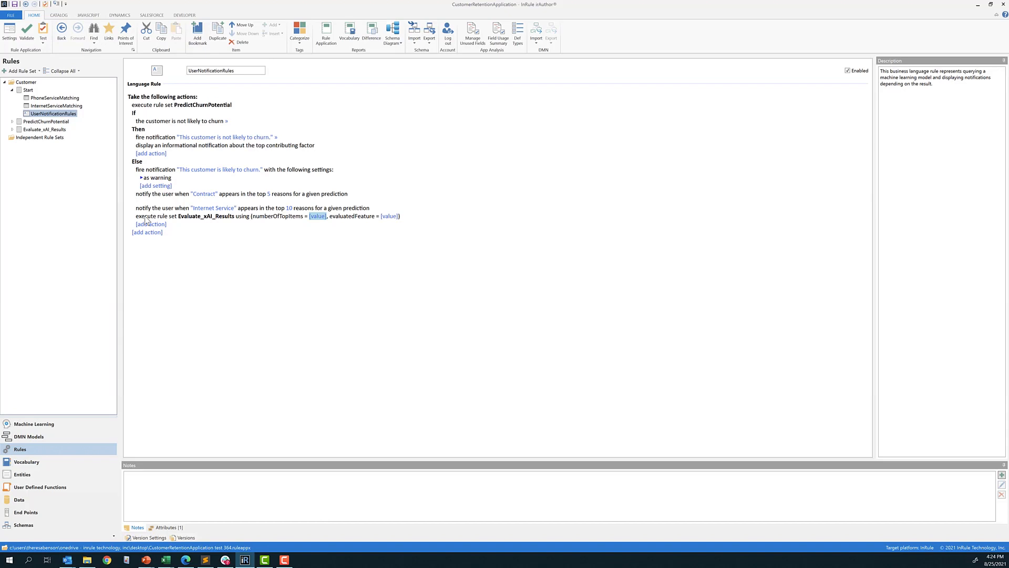
- Set the Evaluate_xAI_Results parameters to 10 for numberOfTopItems and "InternetService" for evaluatedFeature
type("10")
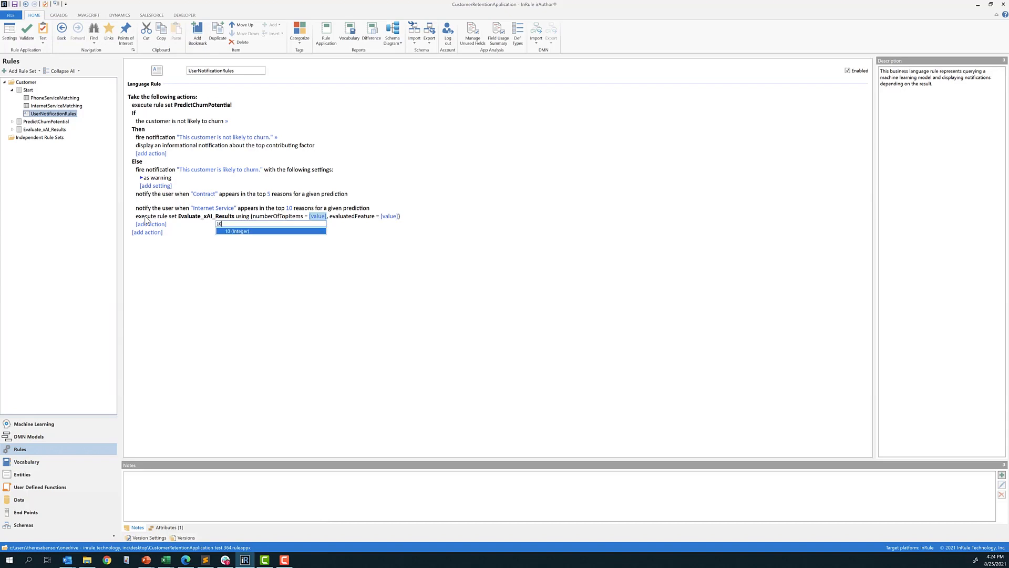
key("Return")
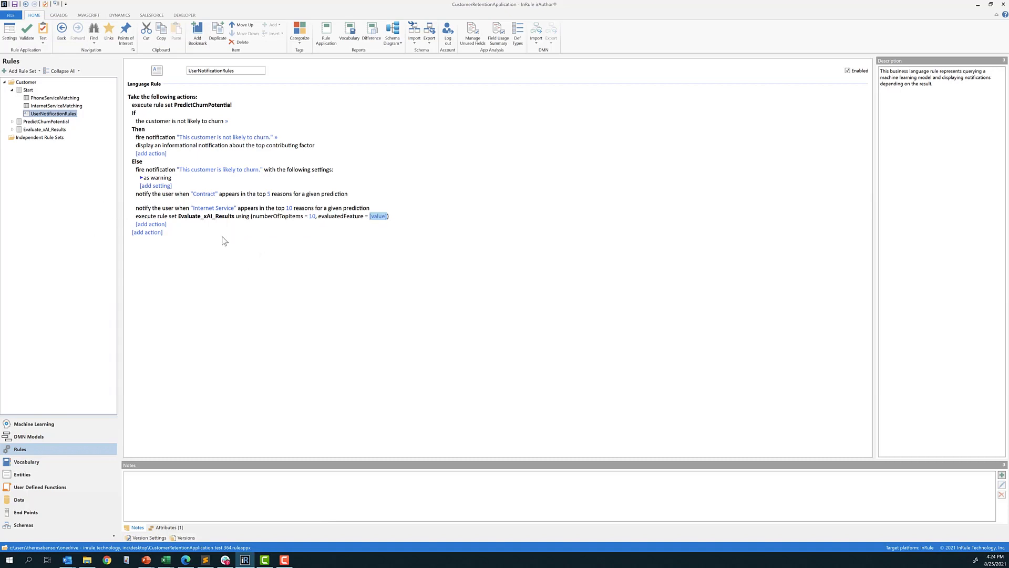
left_click(211, 210)
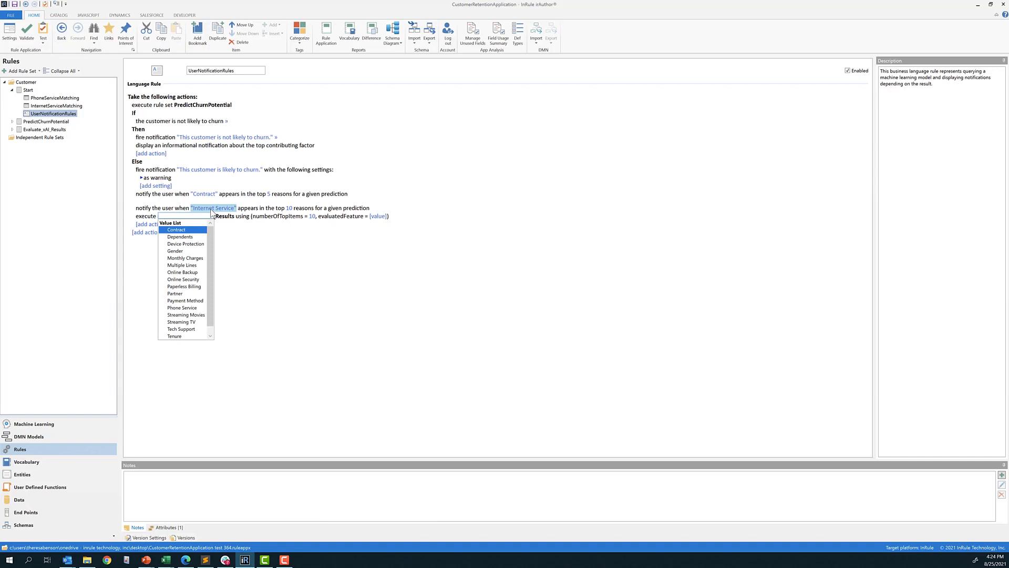
left_click(211, 210)
left_click(211, 210)
left_click(367, 239)
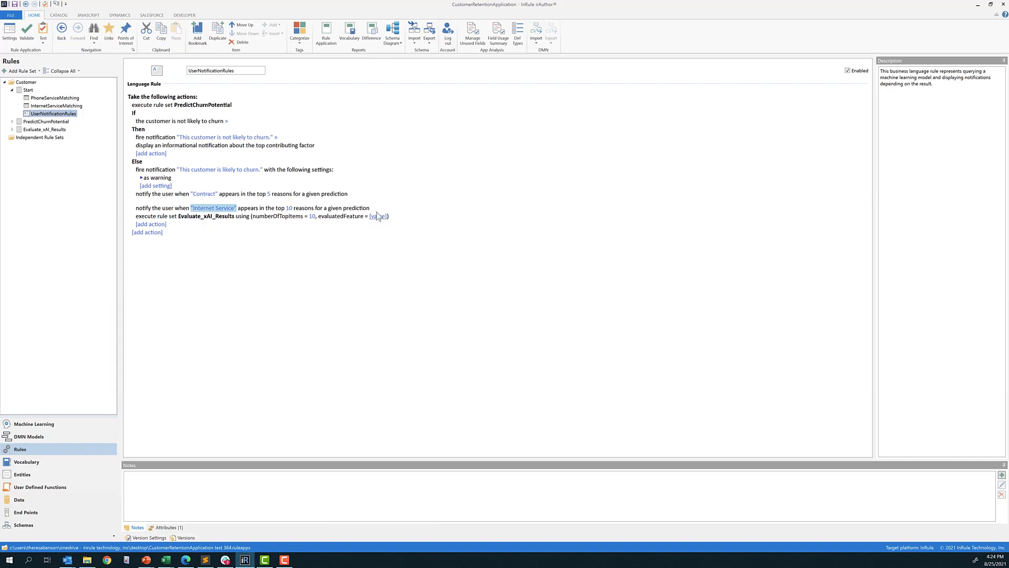
left_click(378, 218)
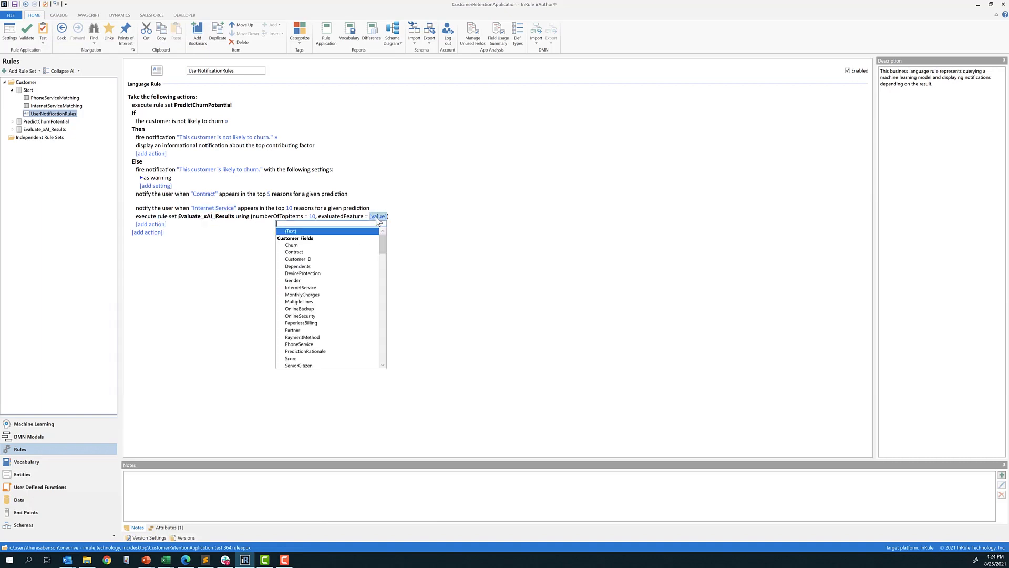
type("\"In")
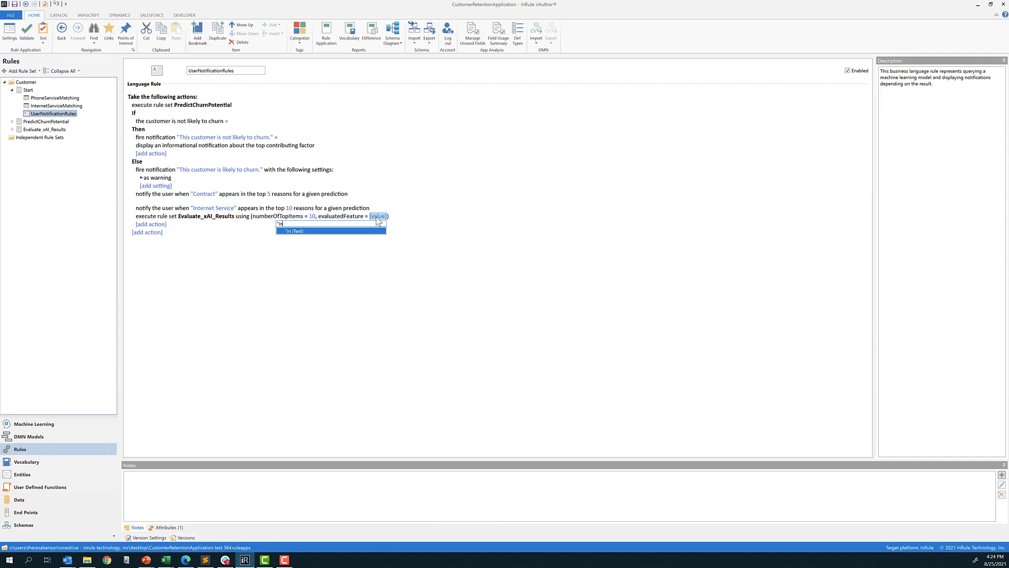
type("ternet Service\"")
key("Return")
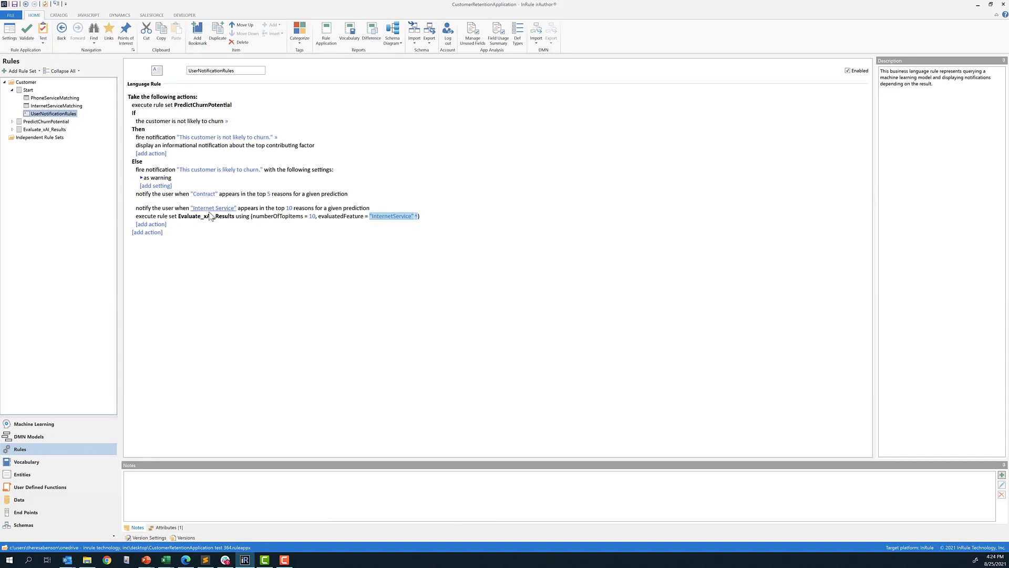
- Review the values and display names in the CauseTypes inline value list, and return to the UserNotificationRules rule
left_click(21, 500)
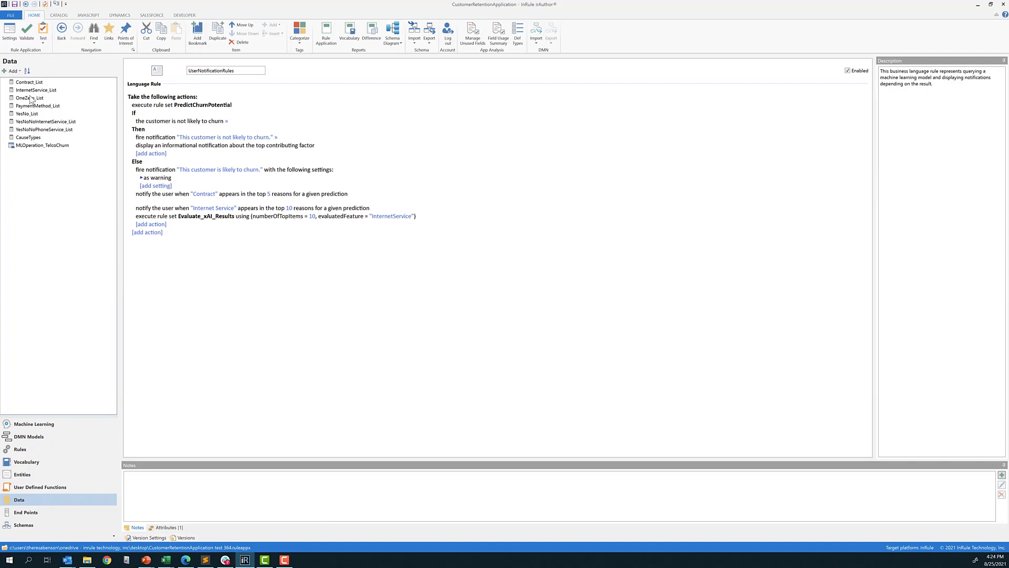
left_click(26, 138)
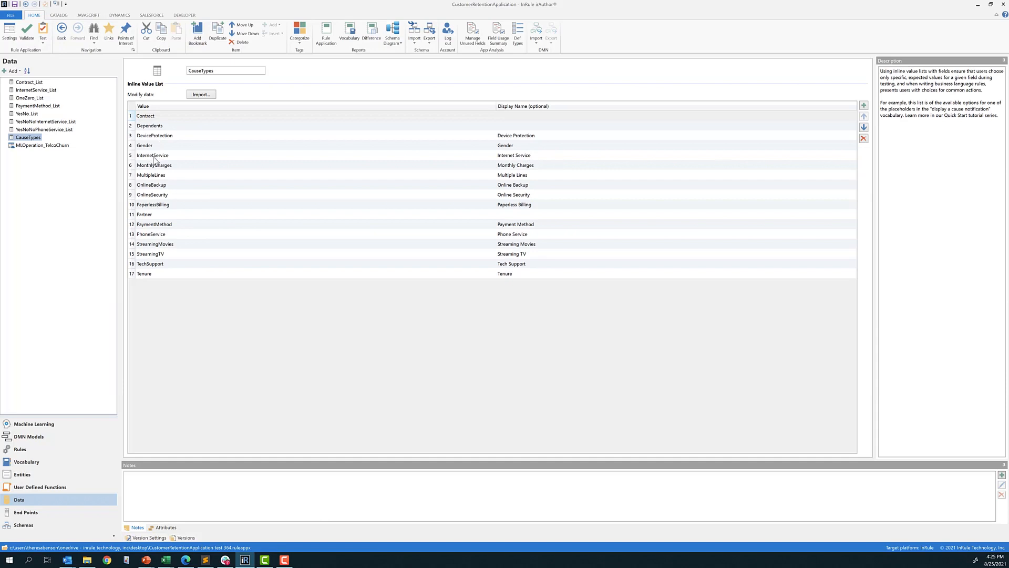
left_click(23, 449)
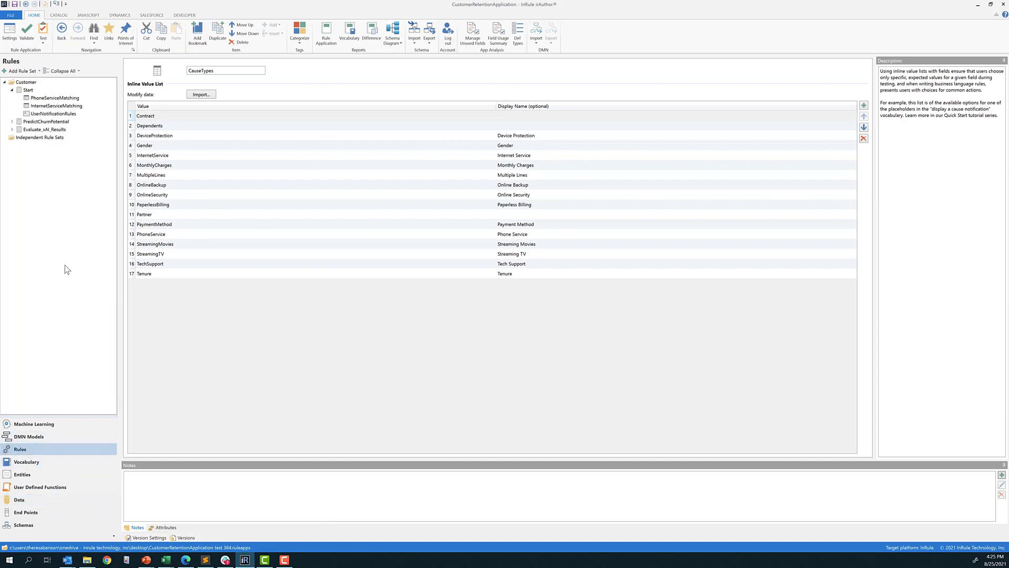
left_click(38, 114)
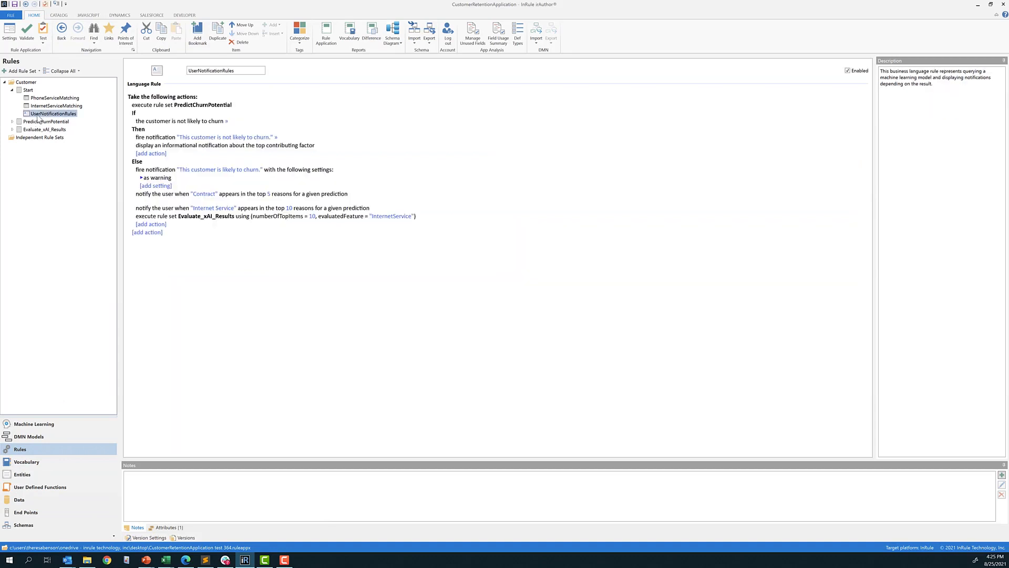
- Delete the "notify the user when" action for Internet Service from the Else branch
left_click(146, 209)
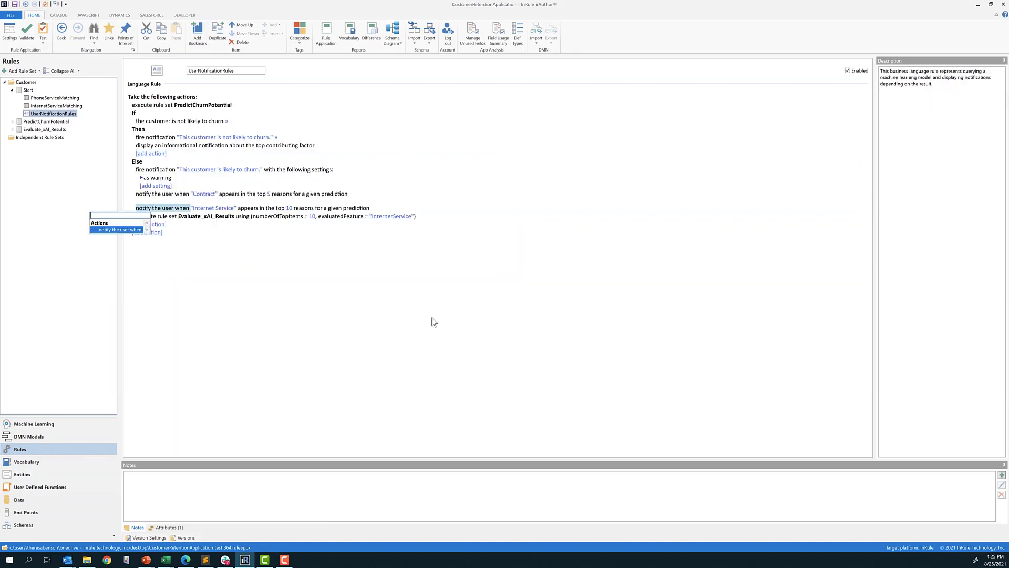
key("Escape")
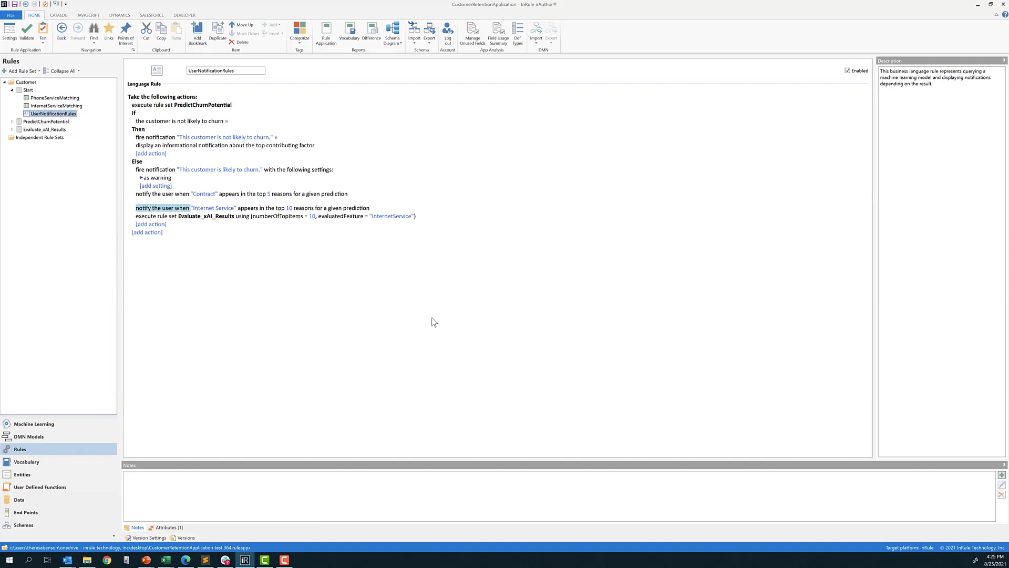
key("Delete")
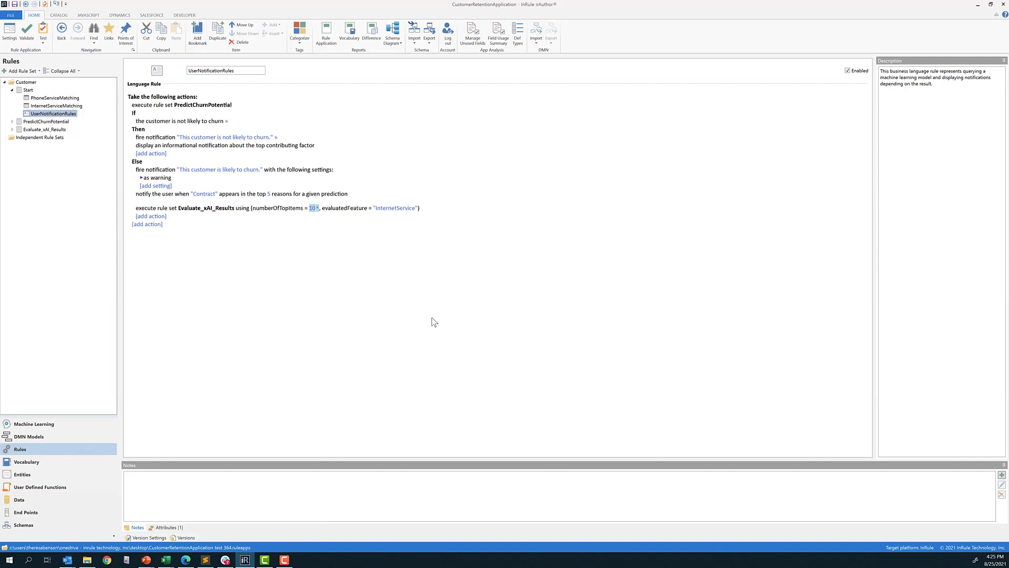